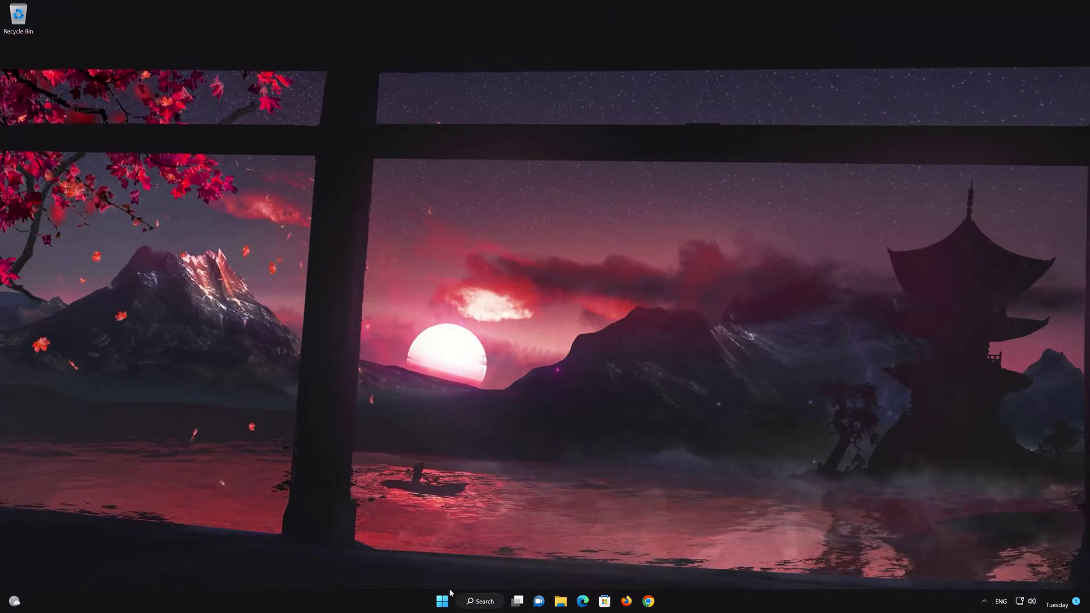
Open Windows Settings from the Start menu
click(445, 600)
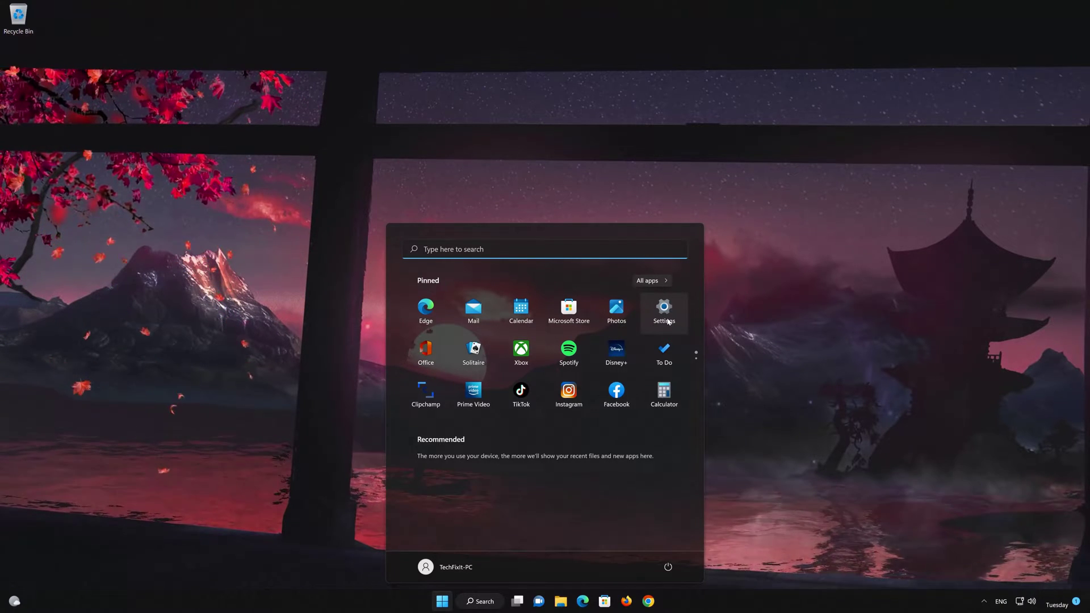
click(664, 312)
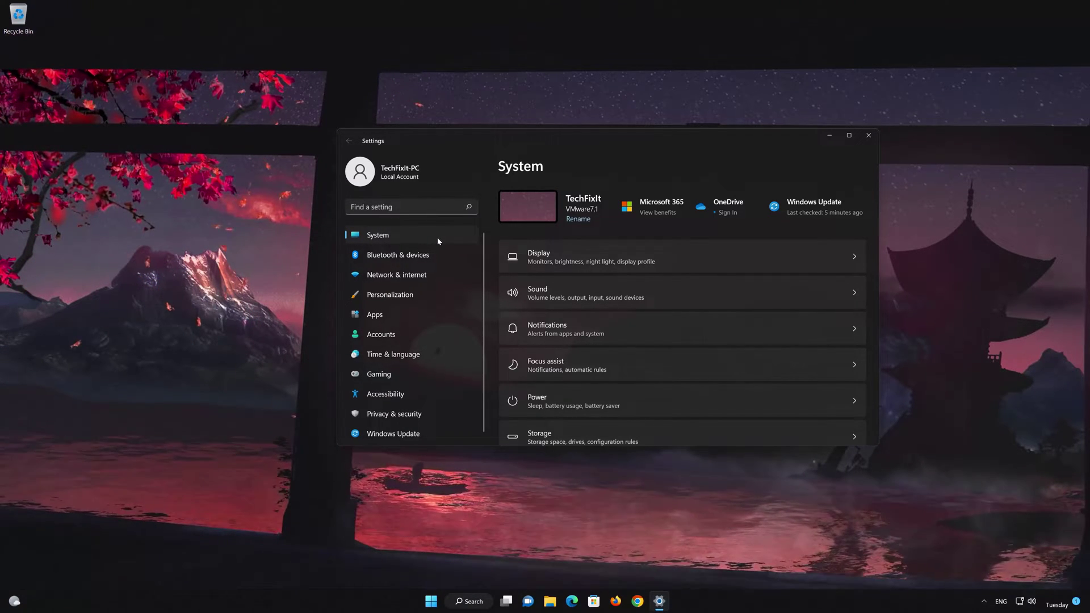
scroll(636, 305, down, 3)
scroll(637, 310, down, 3)
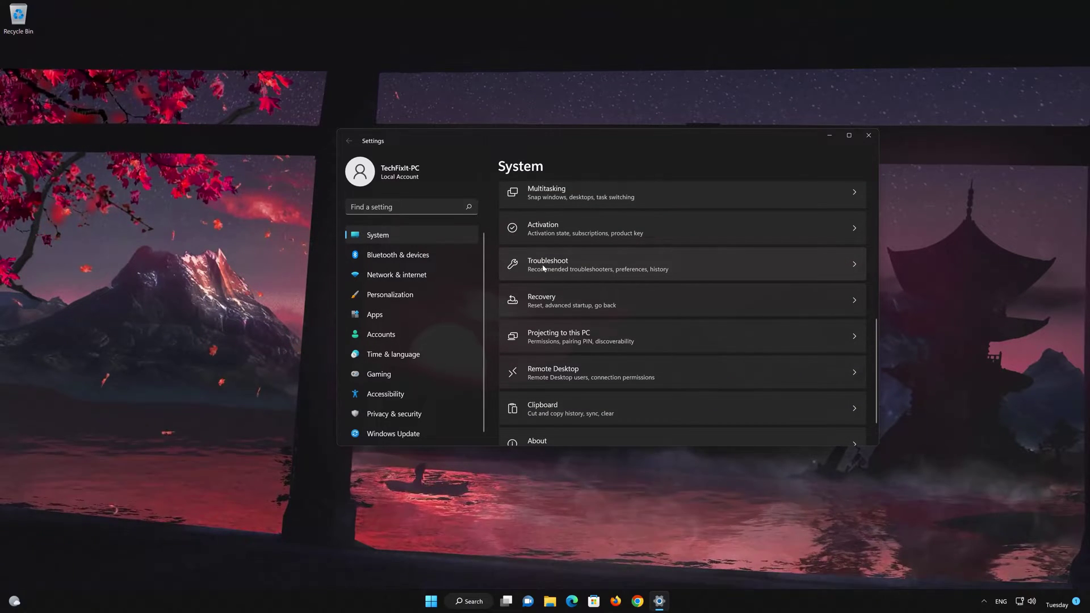
Go to System > Troubleshoot > Other troubleshooters and scroll to Search and Indexing
click(613, 270)
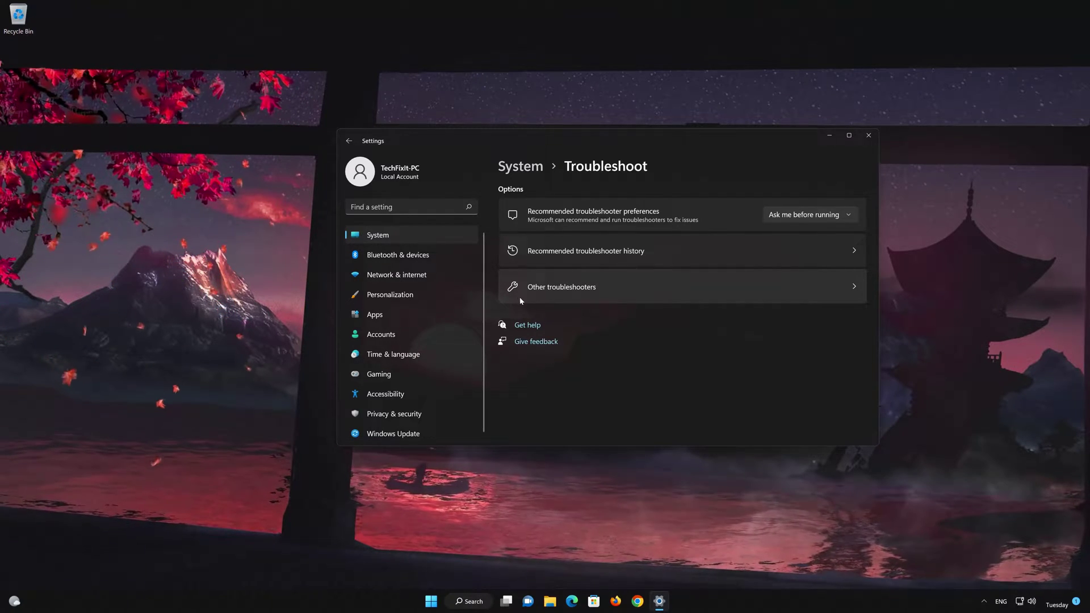
click(856, 288)
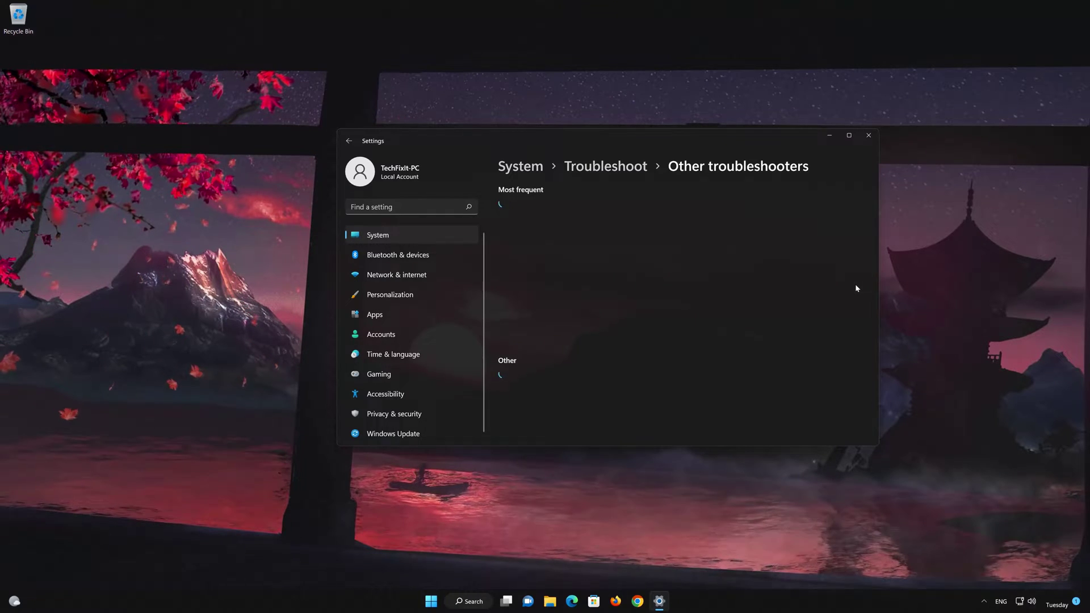
scroll(856, 288, down, 3)
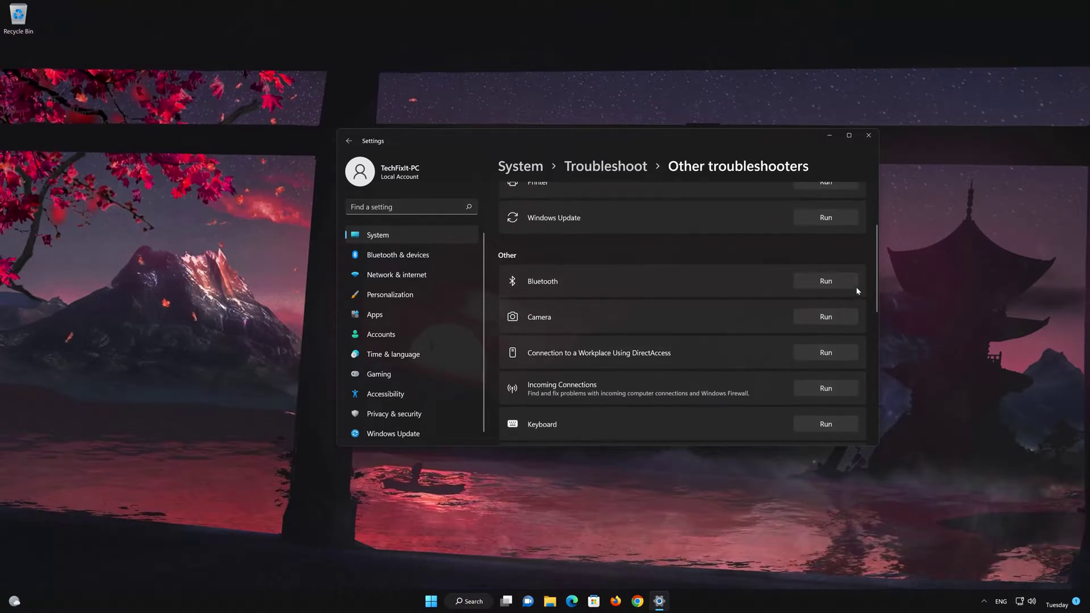
scroll(856, 287, down, 4)
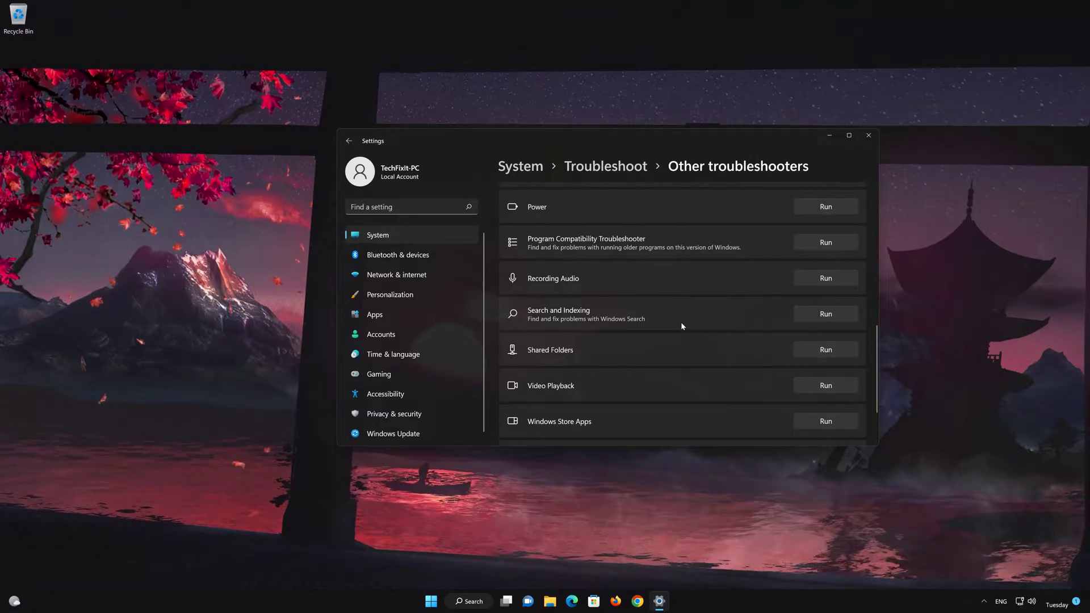
Run Search and Indexing, reporting search can't start and files or apps missing from results
click(834, 313)
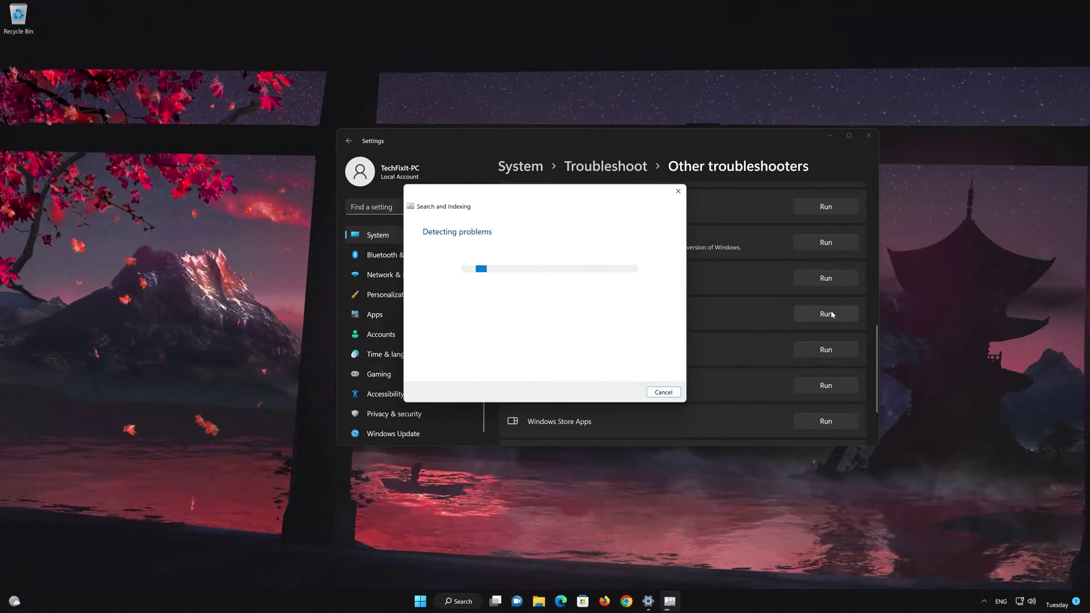
click(427, 287)
click(427, 295)
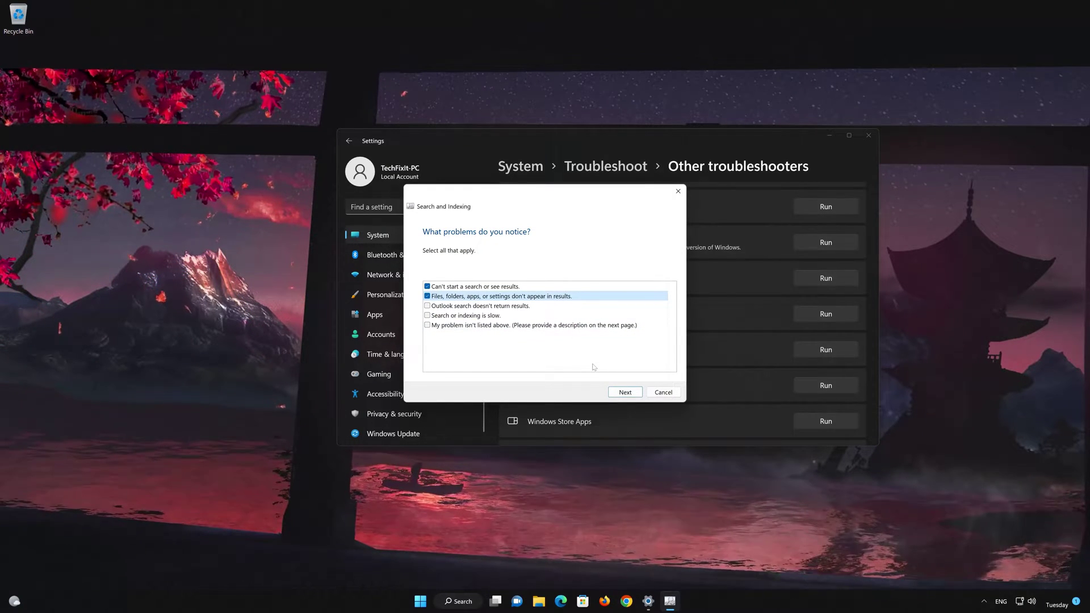
click(624, 392)
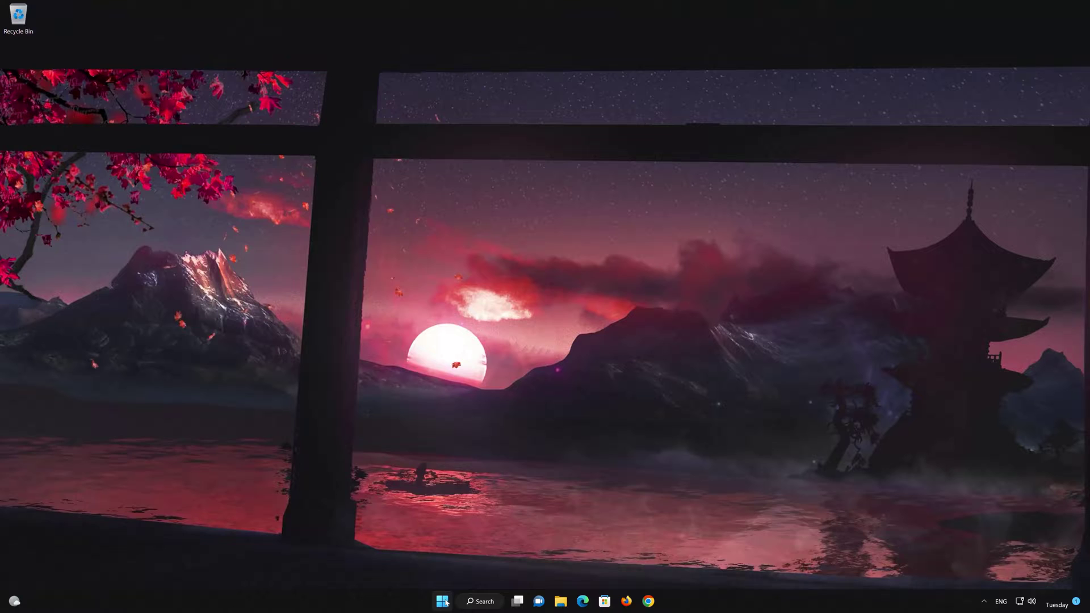
Search Start for 'services' and launch the Services app
click(444, 602)
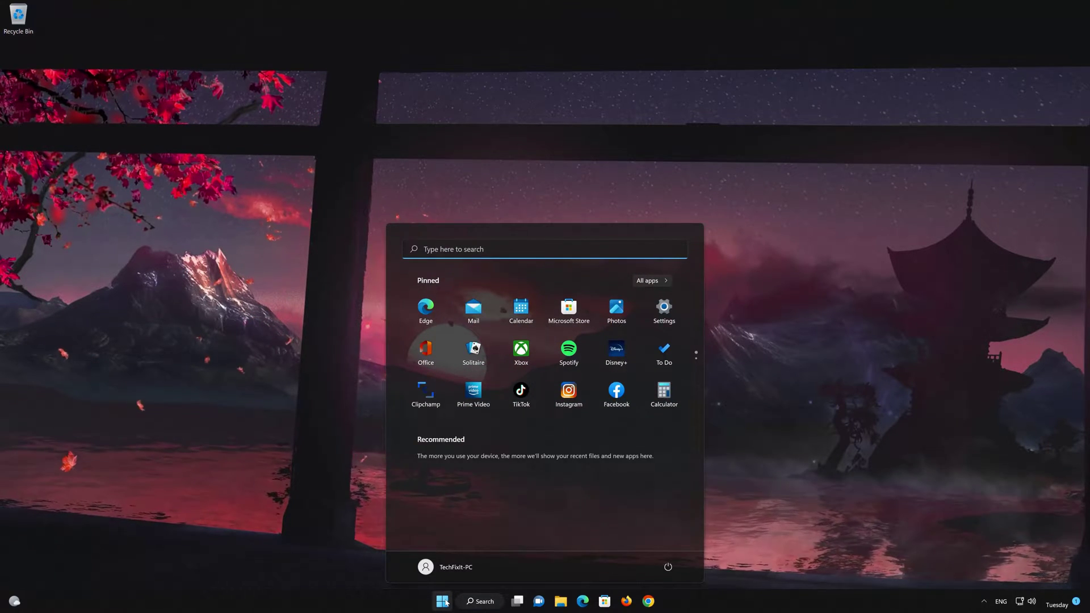
text(services)
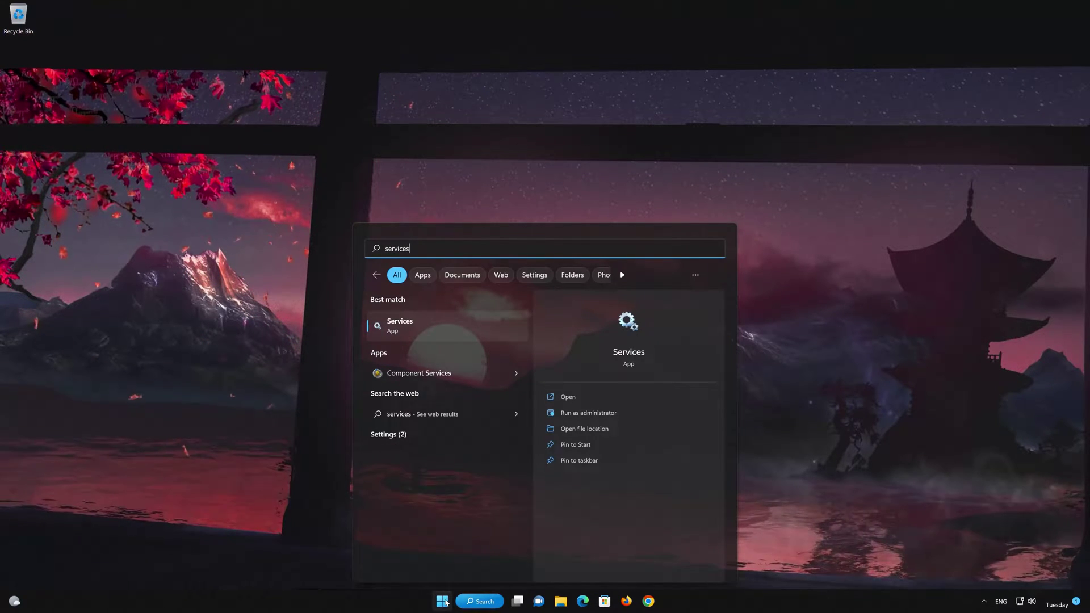
click(455, 326)
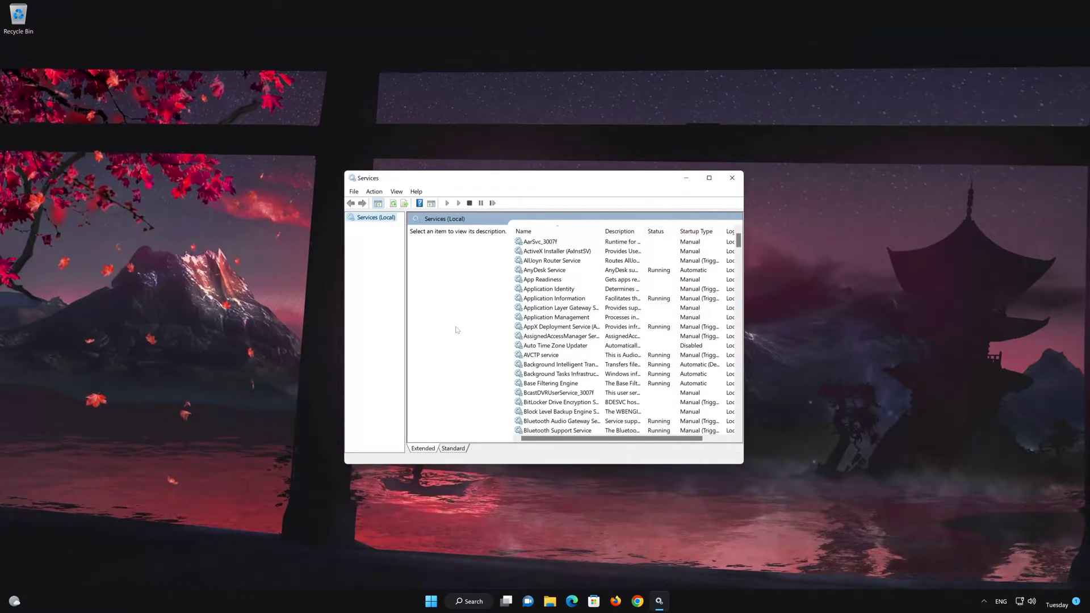
Restart the Windows Search service from its context menu in the Services list
scroll(613, 300, down, 13)
scroll(612, 301, down, 20)
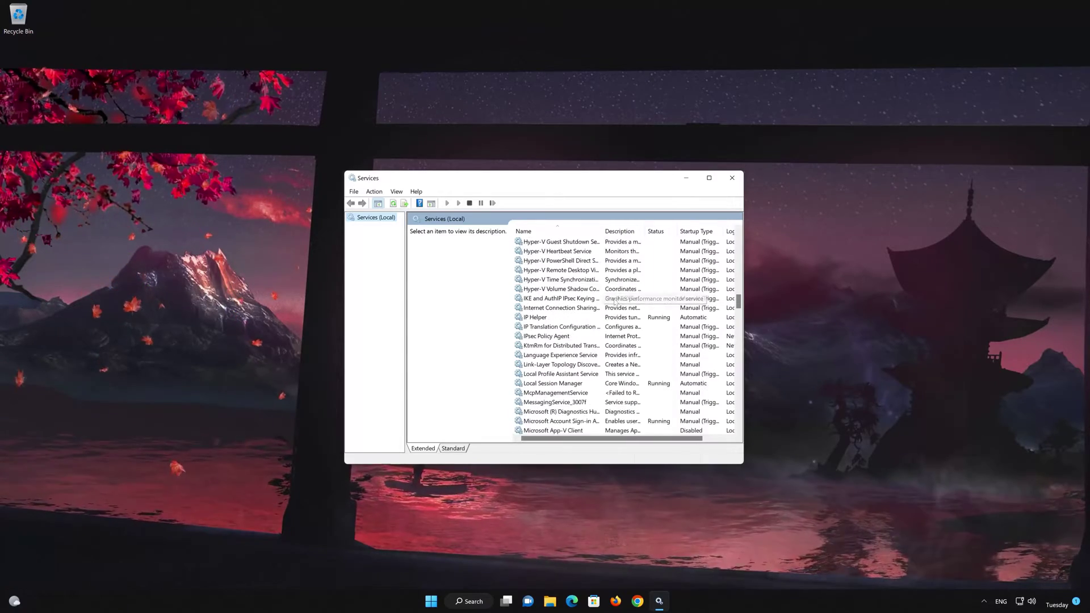
scroll(617, 305, down, 20)
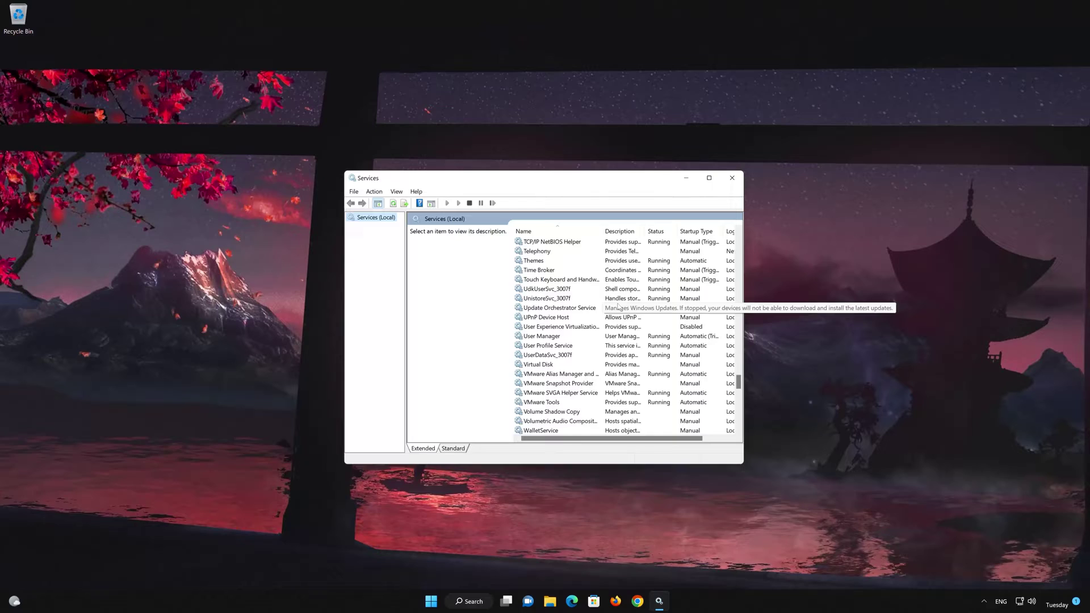
scroll(619, 307, down, 14)
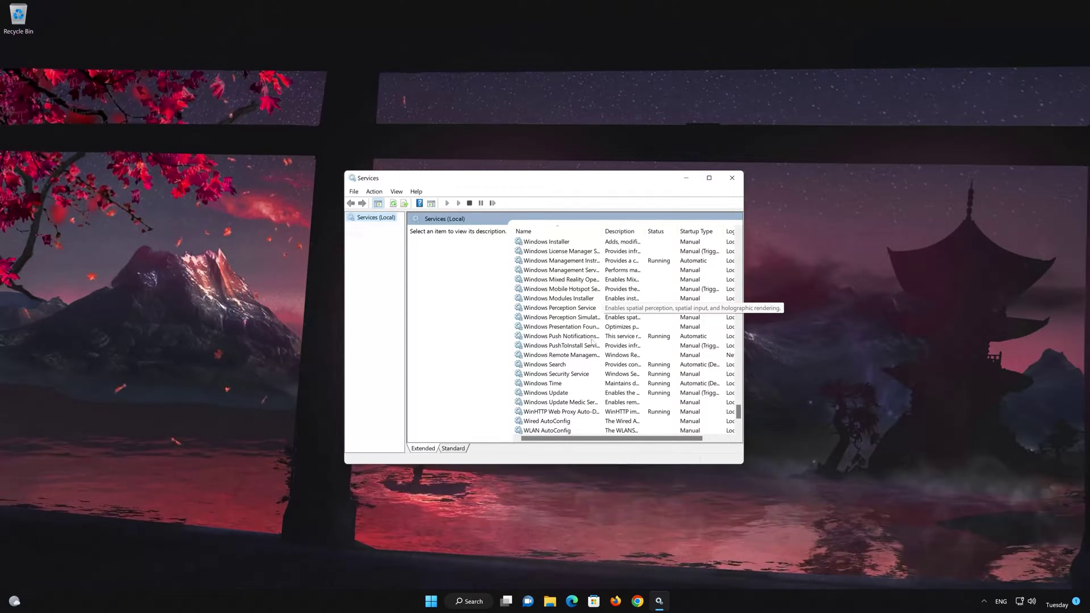
click(539, 364)
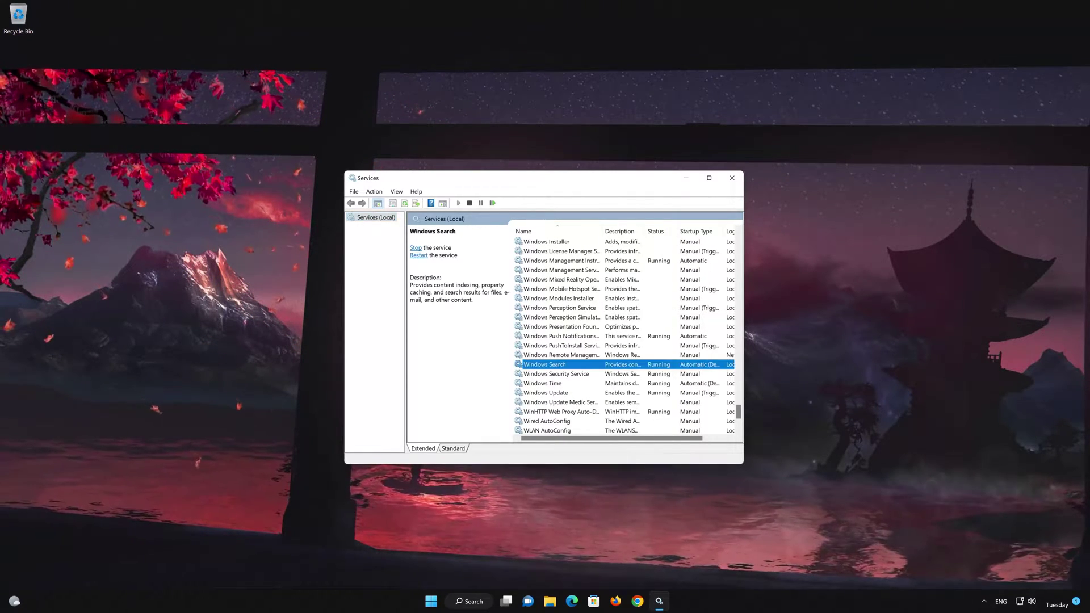
right_click(553, 368)
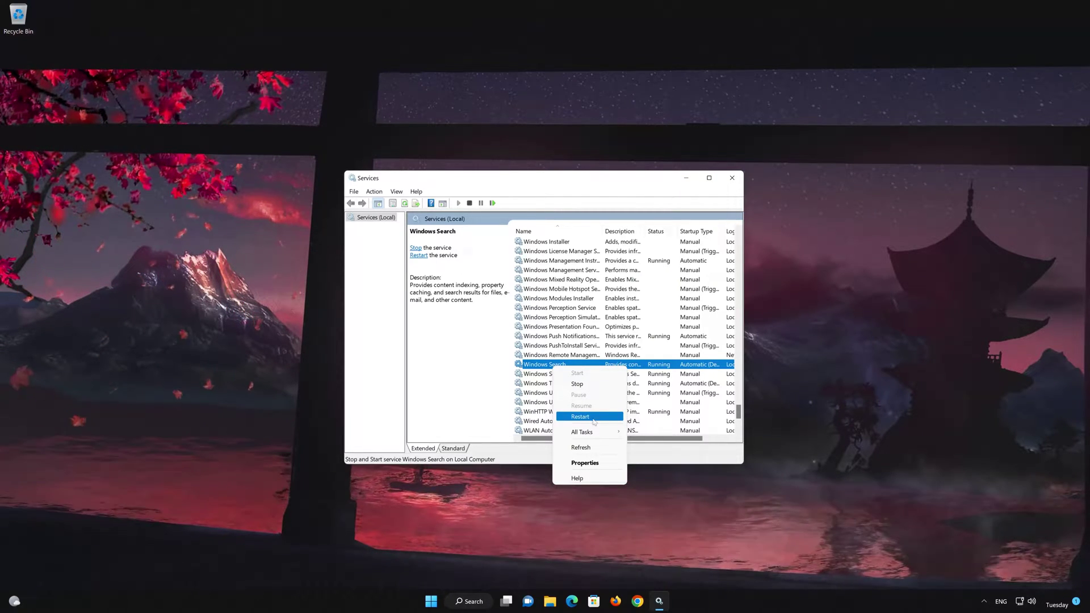
click(598, 422)
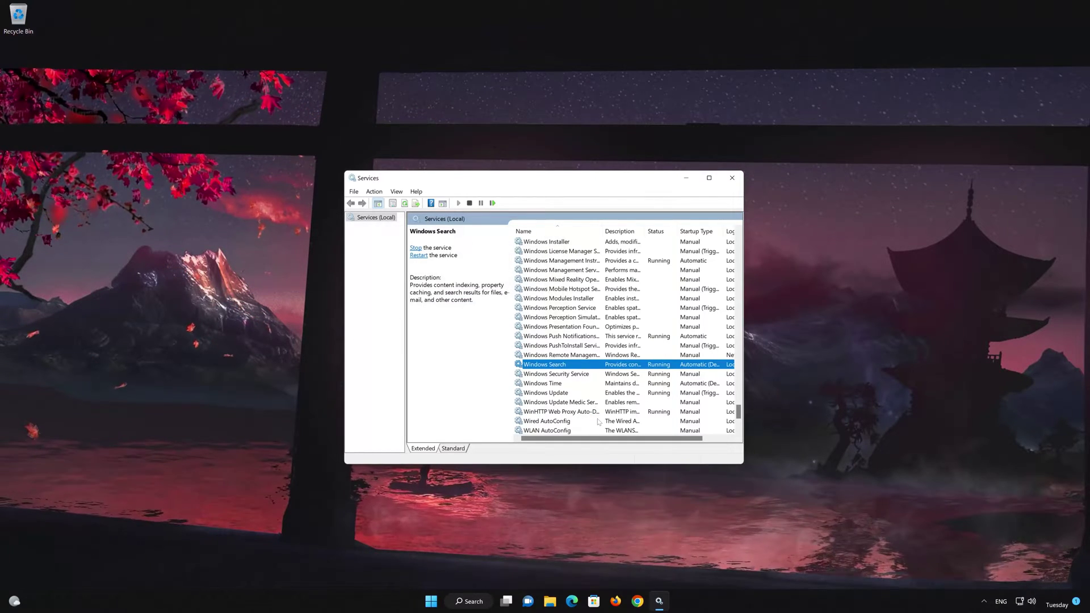
Close Services and bring up Indexing Options via an 'index' search to review its status
click(732, 178)
key(super)
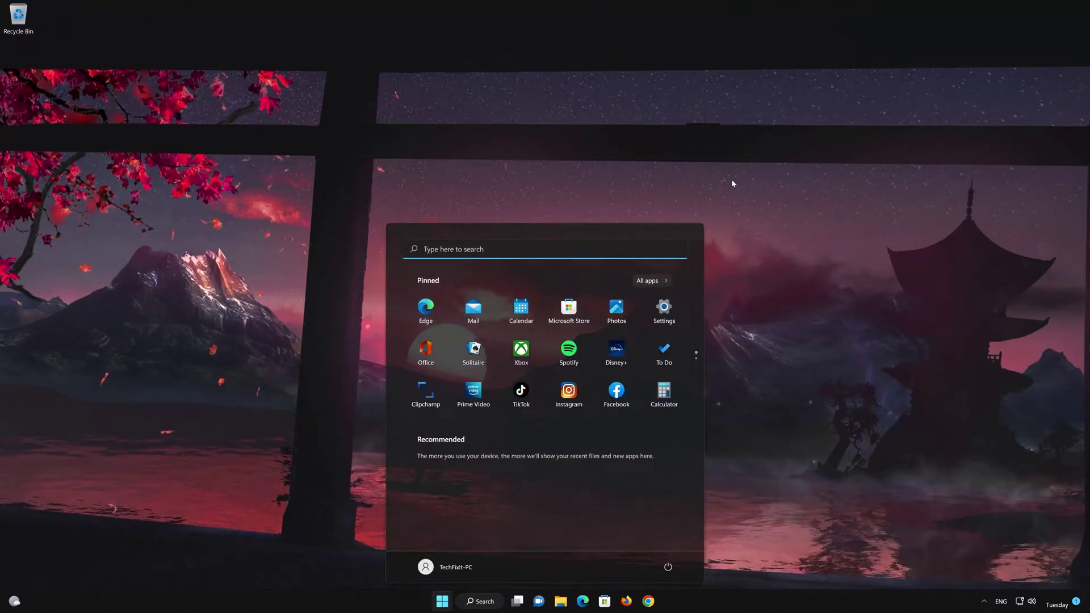
text(index)
click(465, 370)
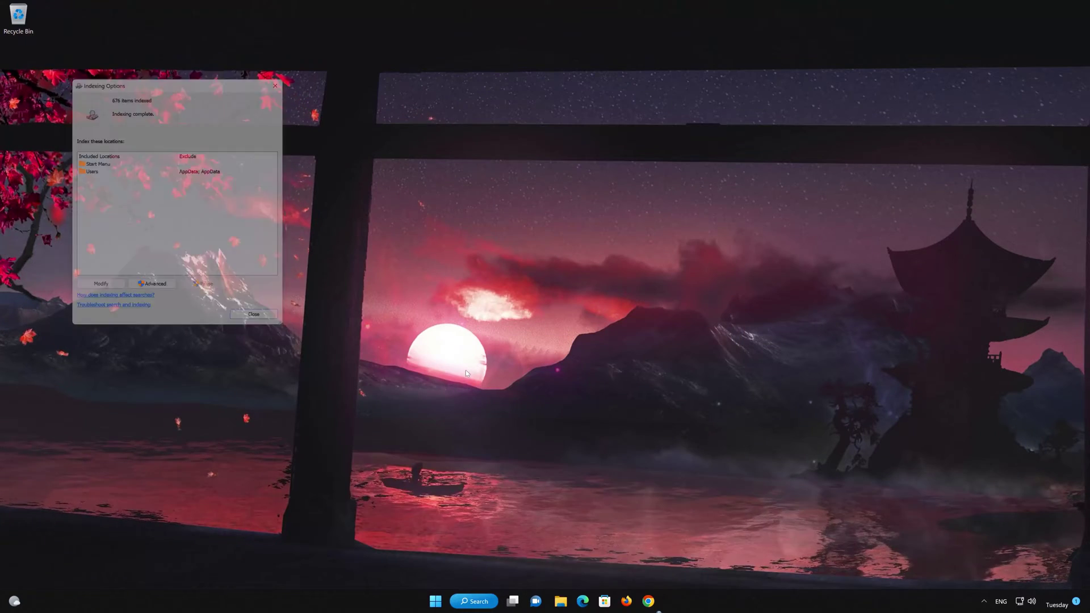
drag(214, 77, 635, 155)
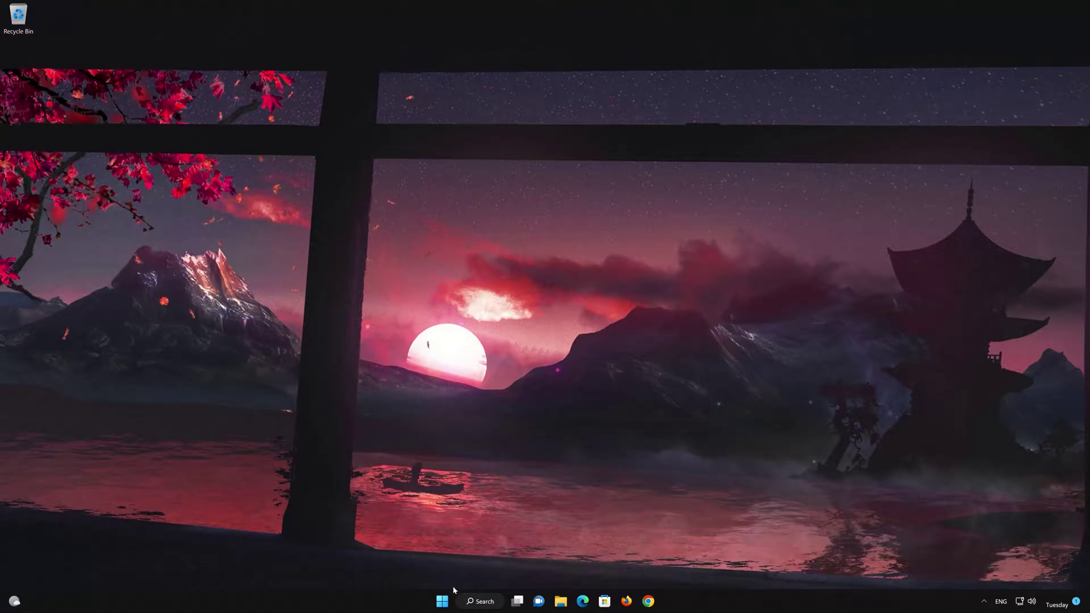
Run DISM /online /cleanup-image /restorehealth in PowerShell launched as administrator
click(441, 604)
text(p)
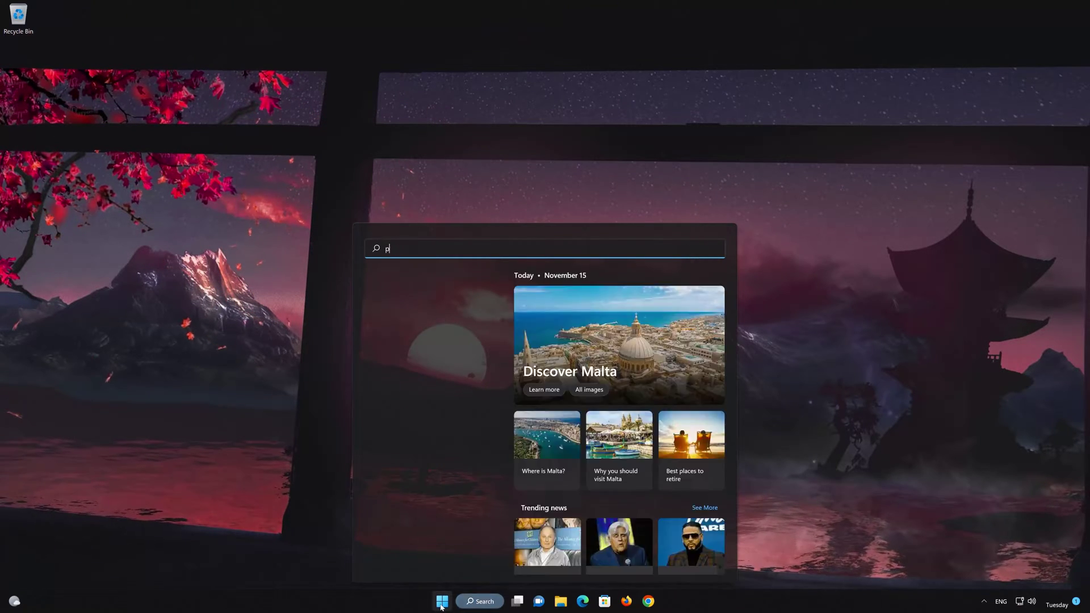
text(owershell)
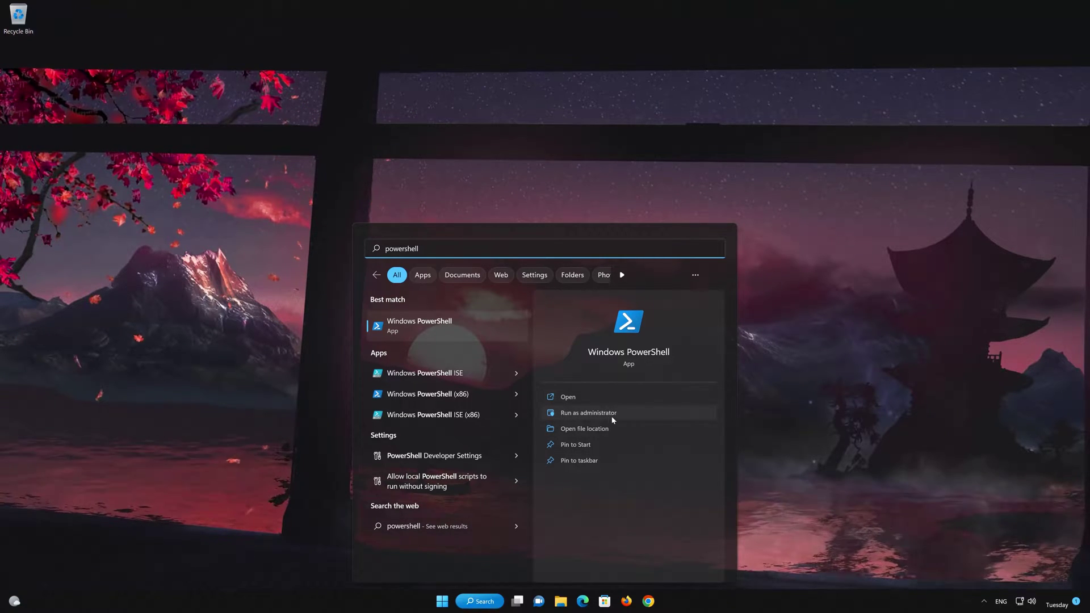
click(632, 412)
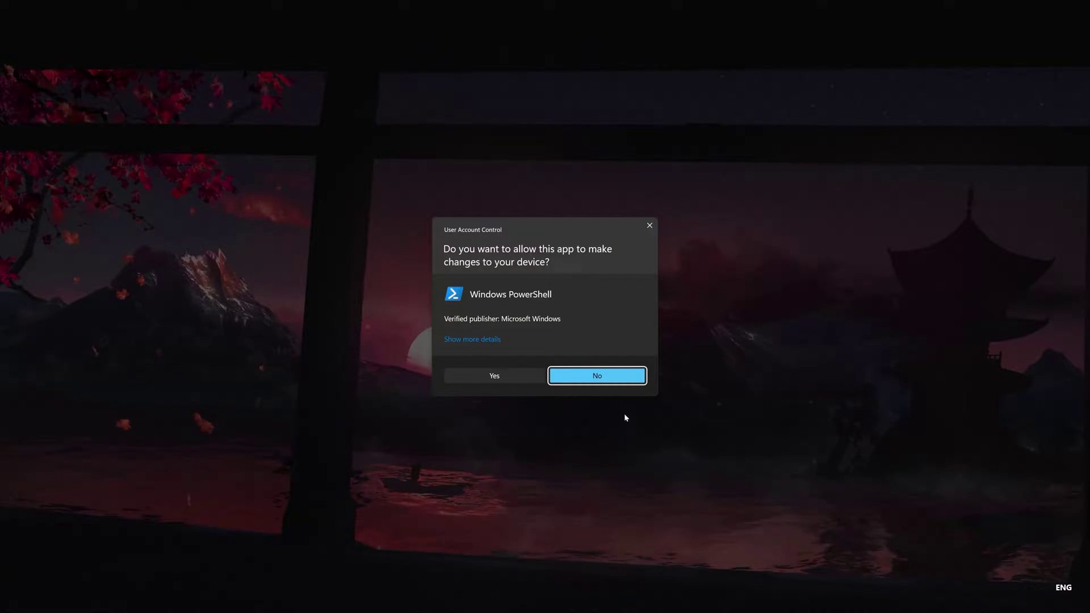
click(490, 377)
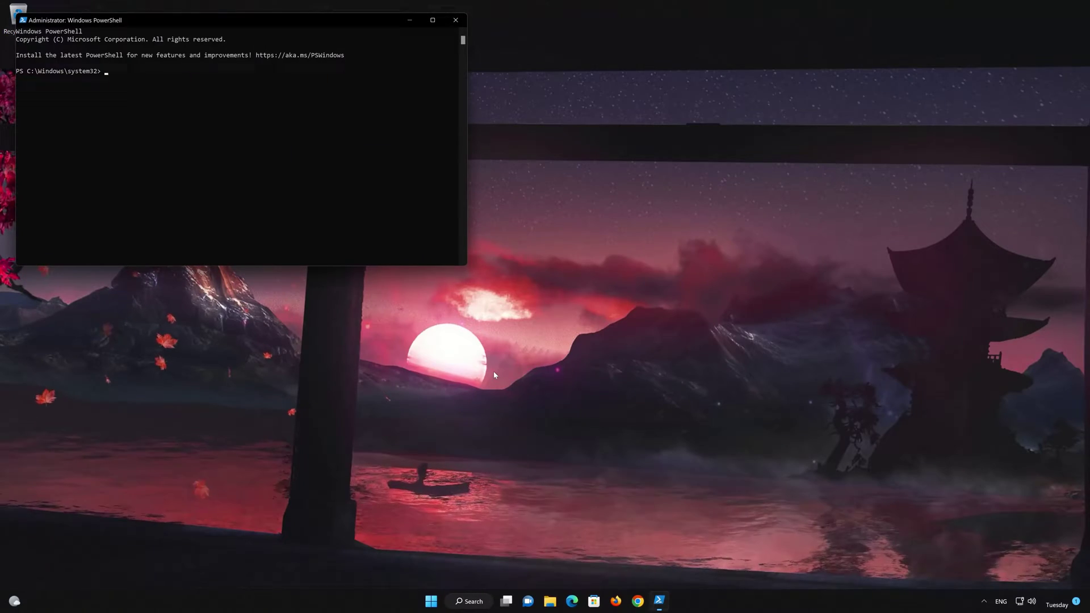
drag(288, 26, 596, 139)
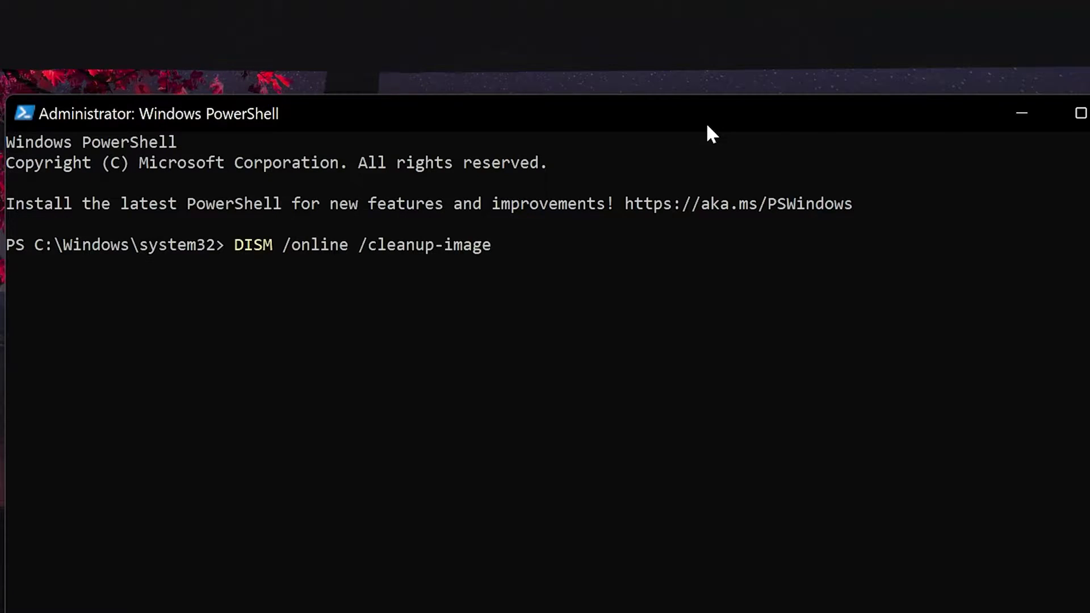
text(to)
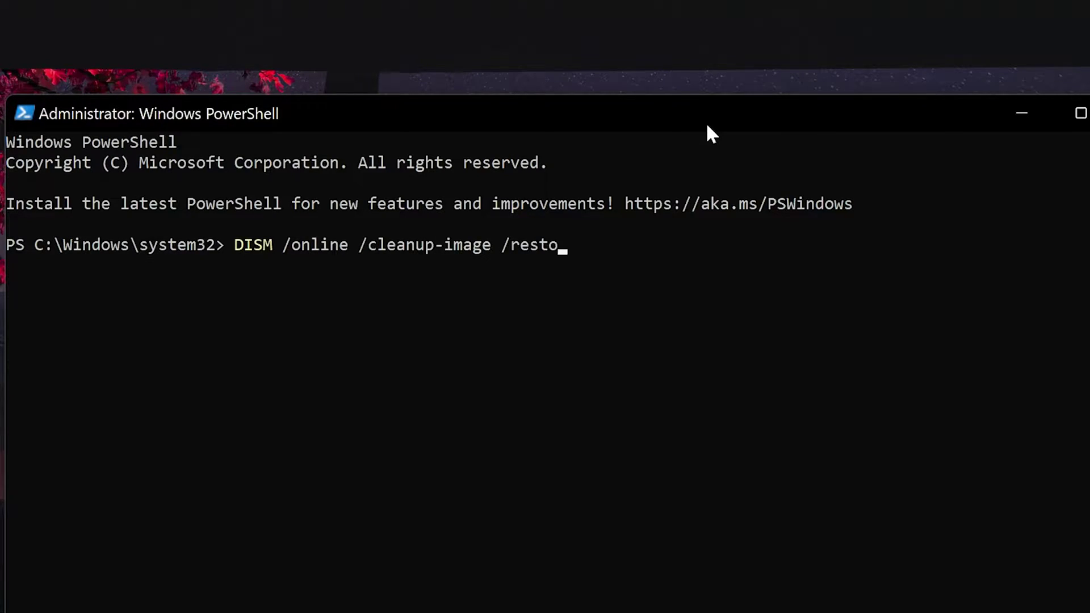
text(rehealth)
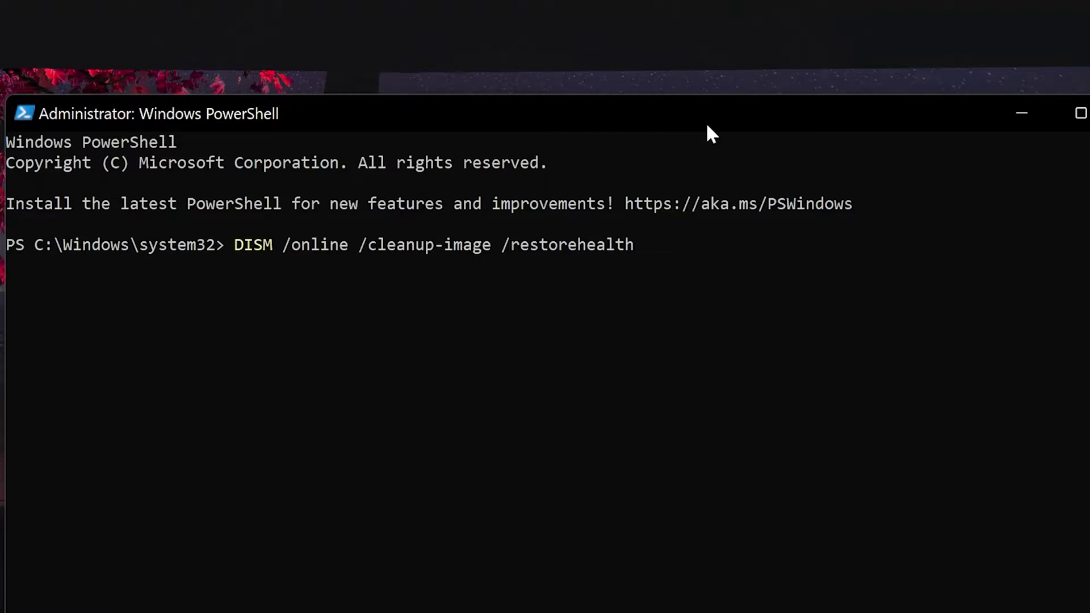
key(Return)
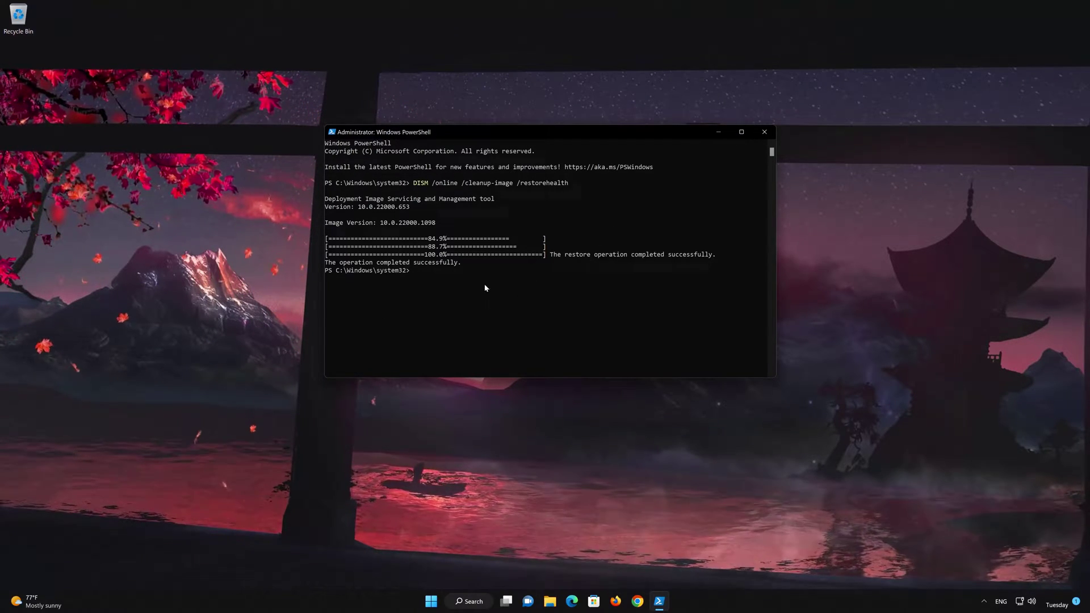
Enter 'exit' at the PowerShell prompt to close the window
text(exit)
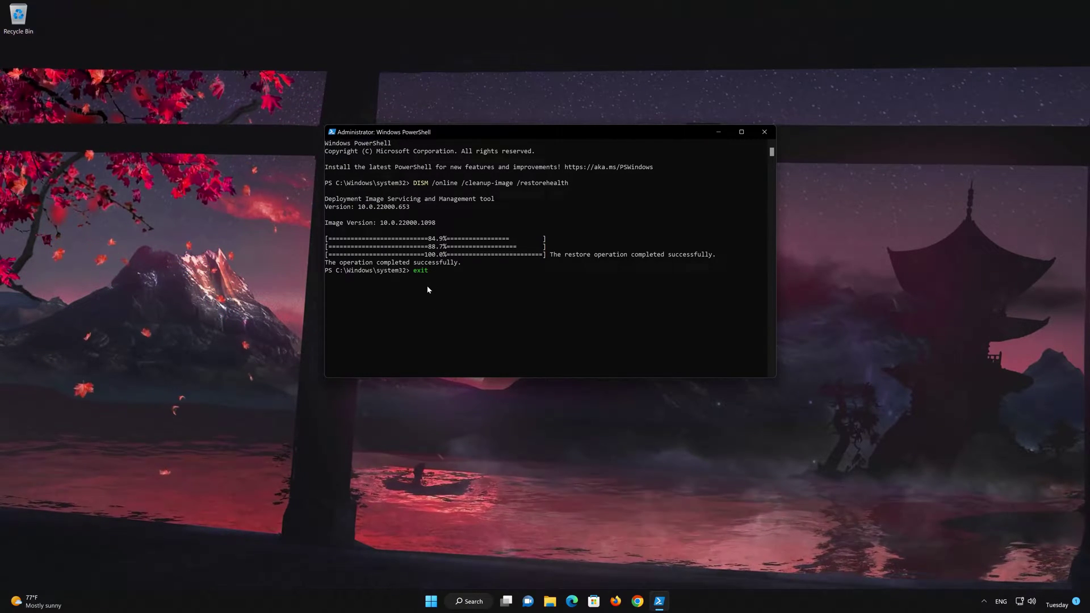
key(Return)
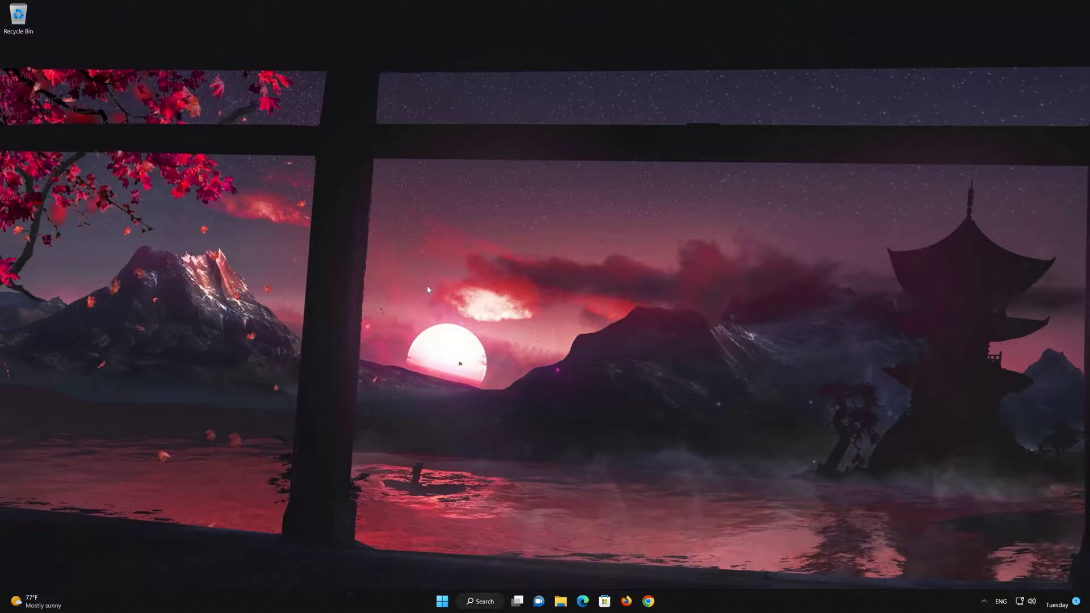